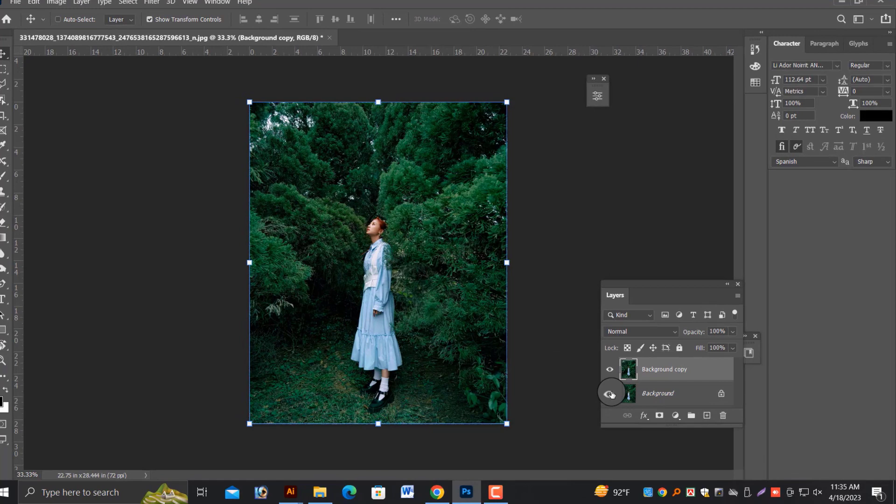
Add a Selective Color adjustment layer above the Background copy layer
double_click(660, 369)
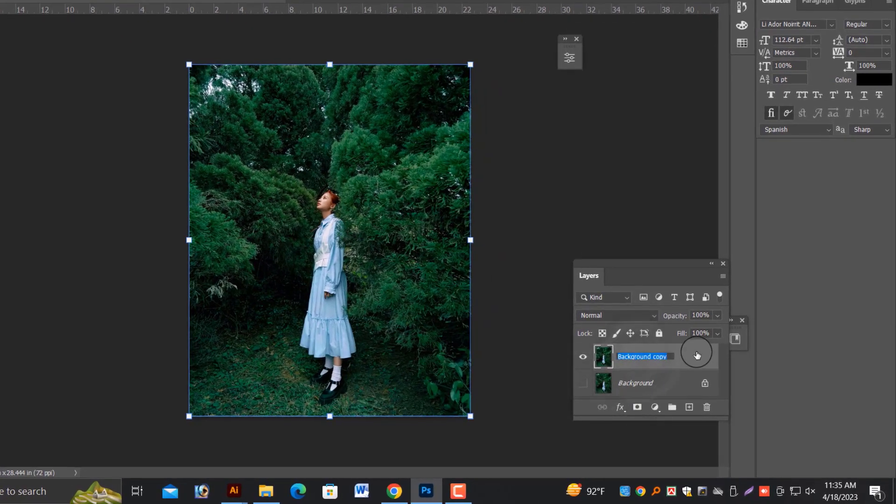
left_click(656, 407)
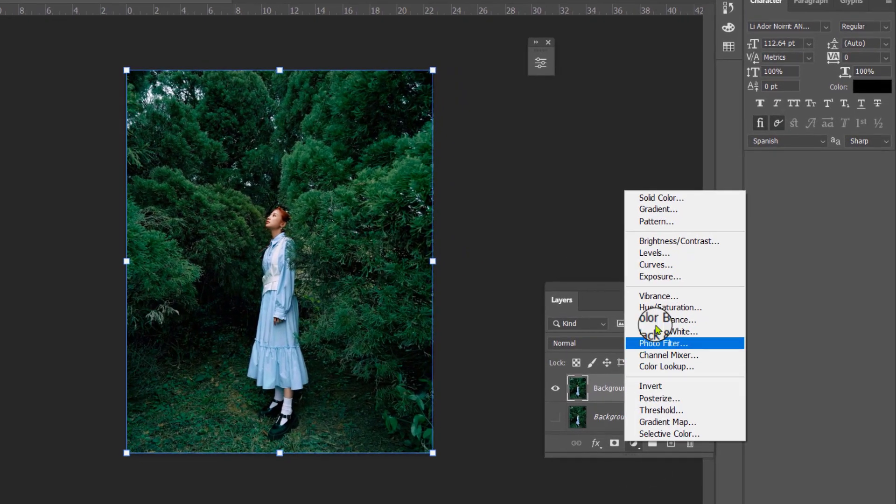
left_click(663, 434)
Adjust the Reds in the Selective Color adjustment to Cyan +40% and Black +5%
left_click(421, 120)
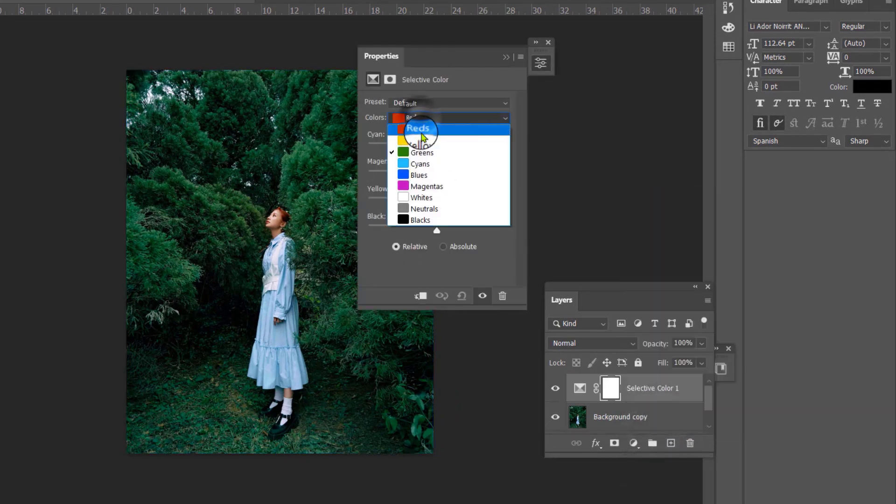
left_click(411, 118)
left_click(469, 134)
type("40")
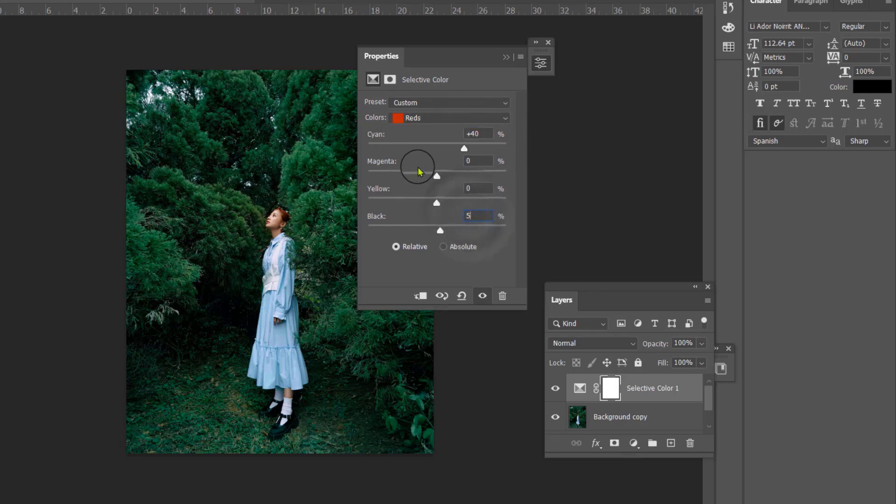
For the Yellows, set Cyan to -100%, Magenta to +100% and Yellow to +100%, and raise Black strongly
left_click(421, 120)
left_click(426, 142)
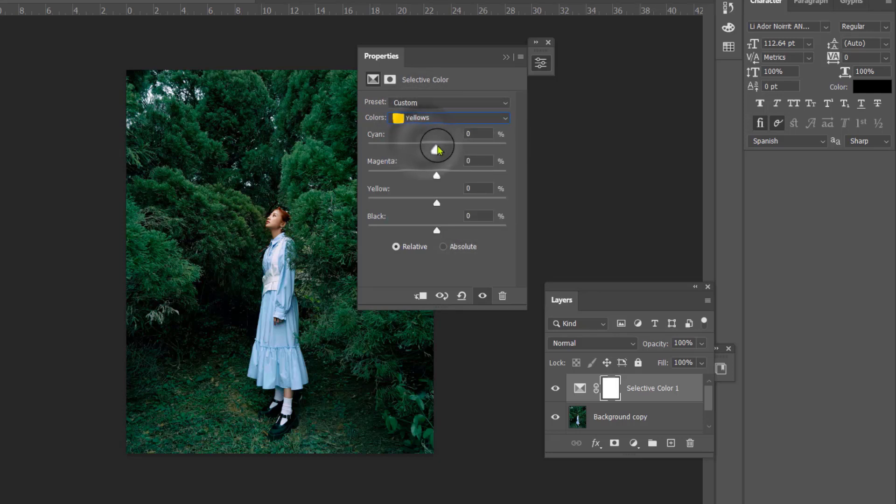
left_click_drag(434, 148, 369, 149)
left_click_drag(437, 176, 546, 182)
left_click_drag(437, 203, 510, 202)
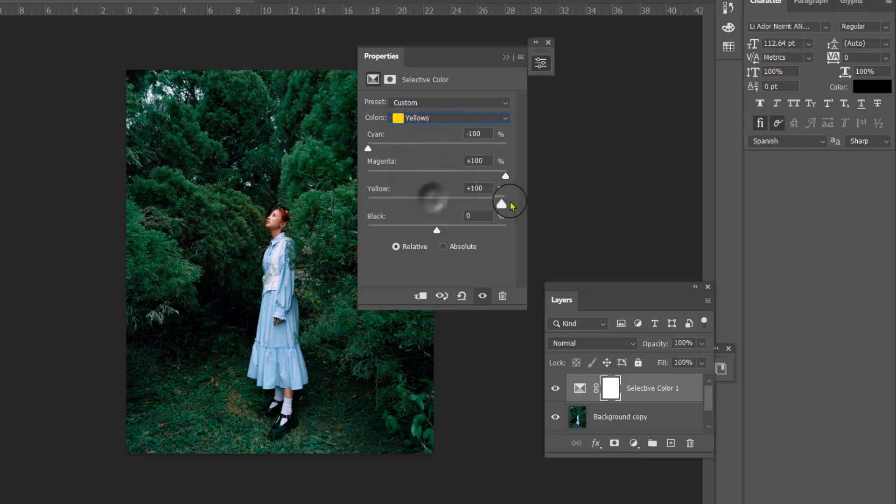
left_click_drag(437, 230, 496, 227)
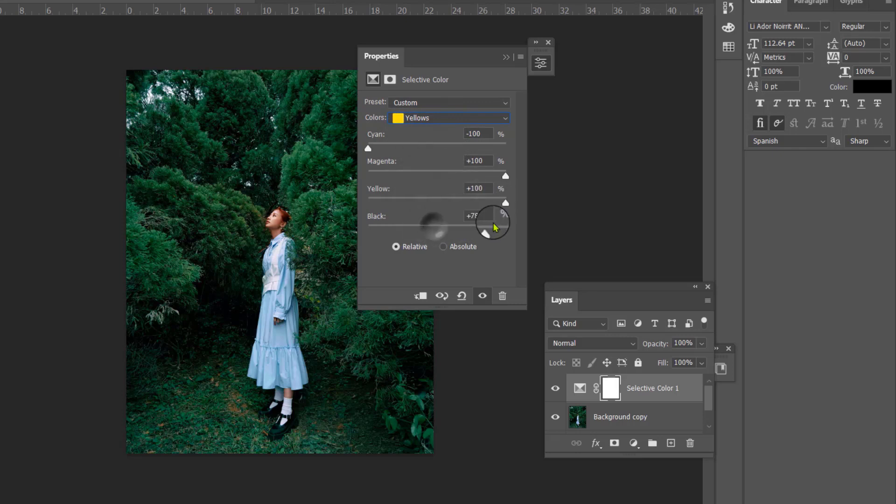
For the Greens, set Cyan to -100%, Magenta to +100%, Yellow to -100% and Black to about +57%
left_click(464, 119)
left_click(437, 140)
left_click_drag(436, 149, 369, 148)
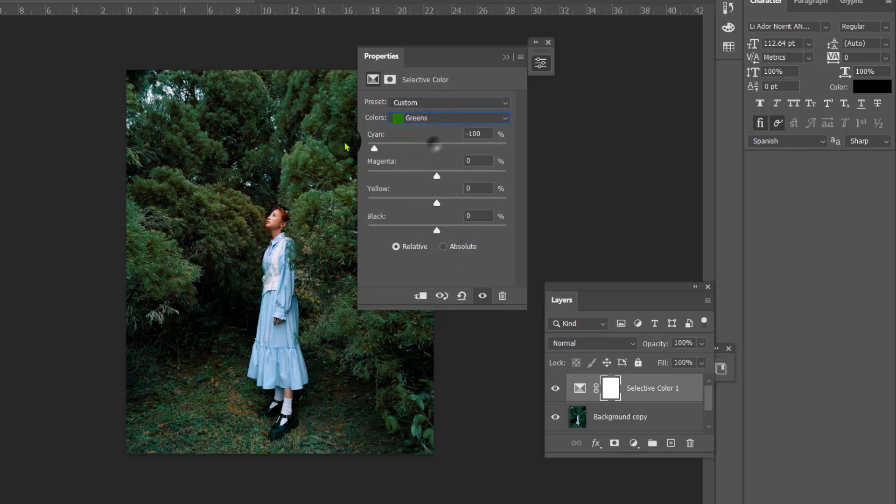
left_click_drag(437, 177, 499, 178)
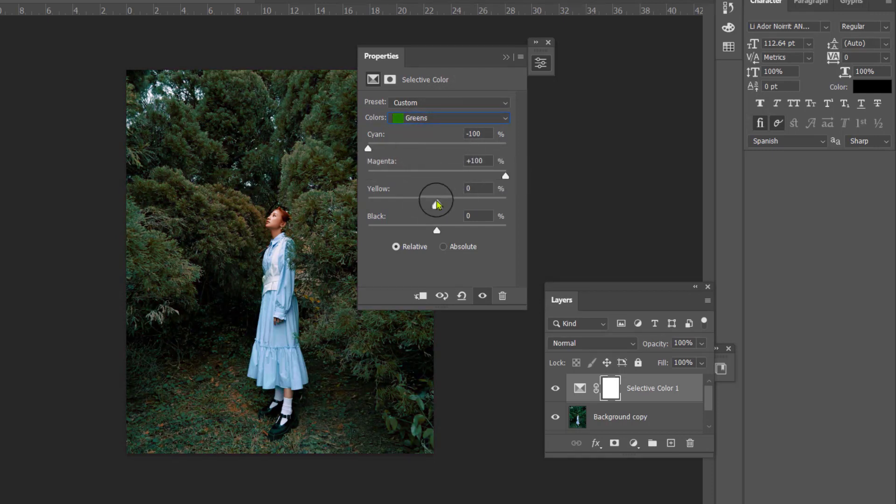
left_click_drag(438, 204, 368, 203)
left_click_drag(437, 230, 464, 228)
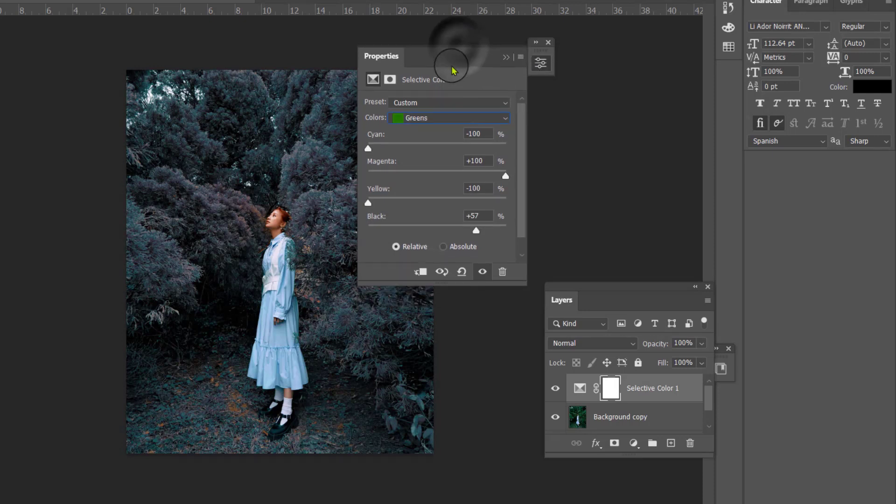
Move the Selective Color settings clear of the photo, raise the Greens' Black further and collapse the settings
left_click_drag(456, 66, 558, 67)
left_click_drag(577, 232, 606, 232)
left_click(605, 47)
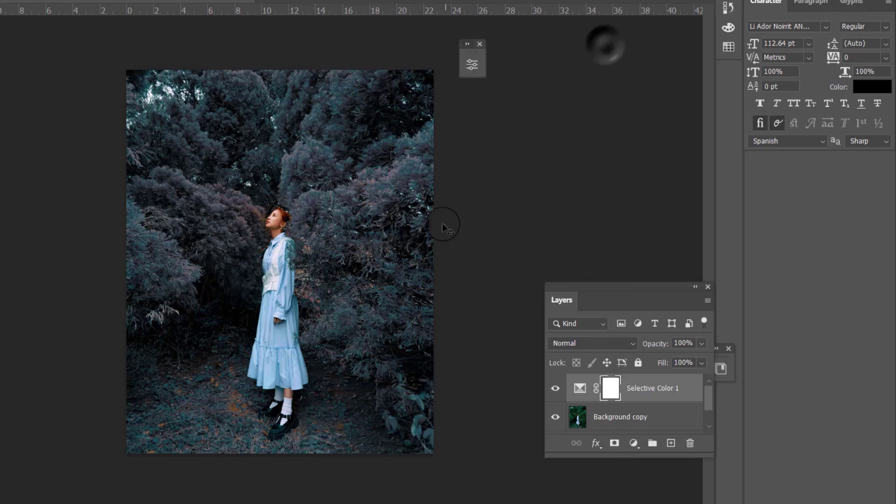
Examine the recoloured foliage up close and compare the photo with and without the Selective Color layer
key("ctrl+1")
key("ctrl+minus")
key("ctrl+minus")
key("ctrl+minus")
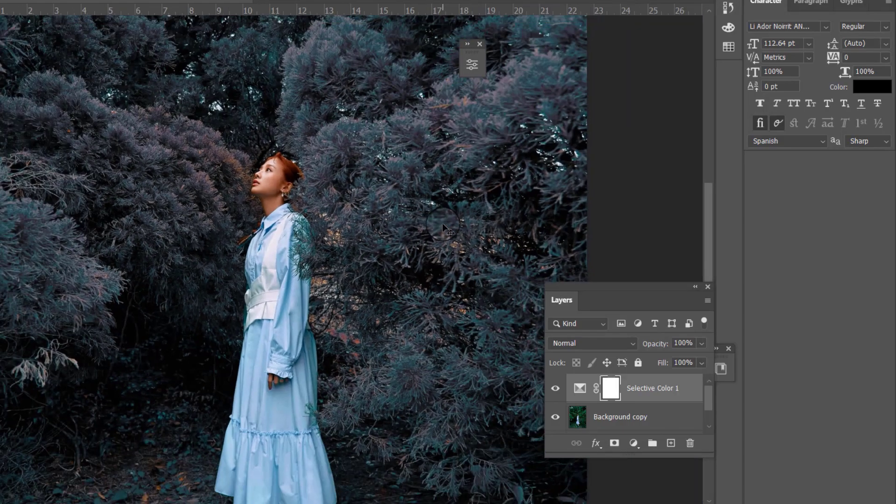
key("ctrl+plus")
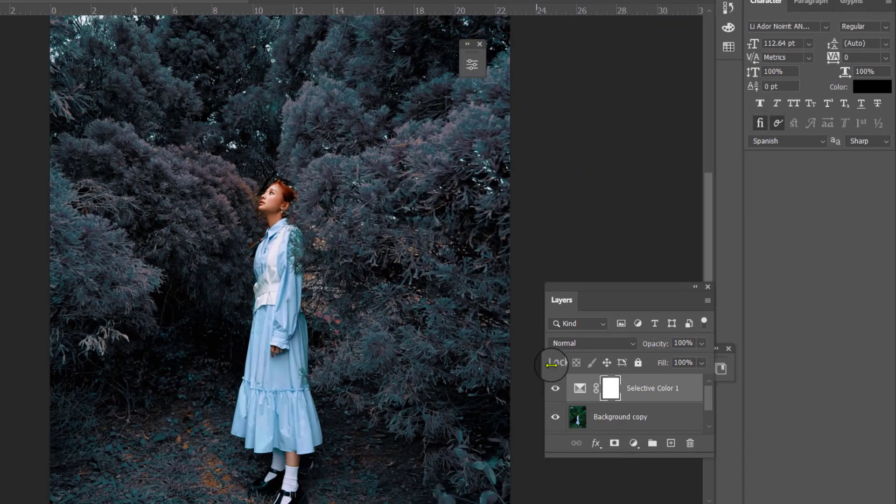
left_click(555, 389)
left_click(555, 389)
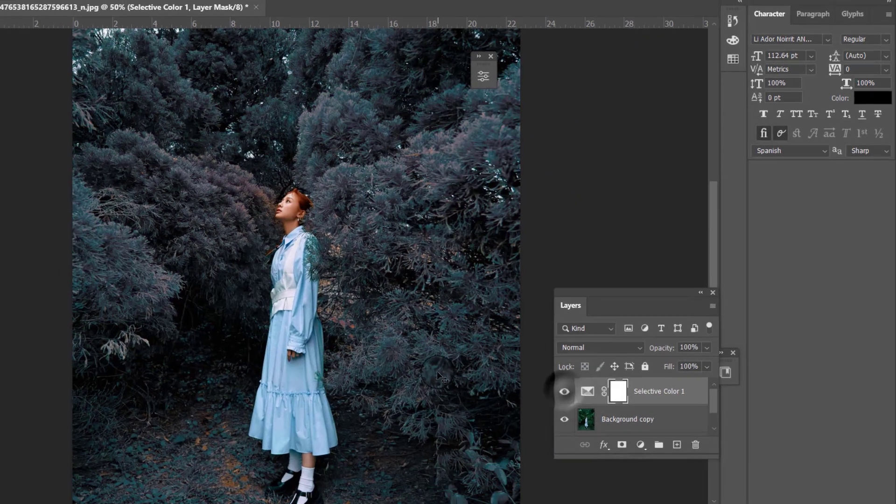
key("ctrl+minus")
key("ctrl+minus")
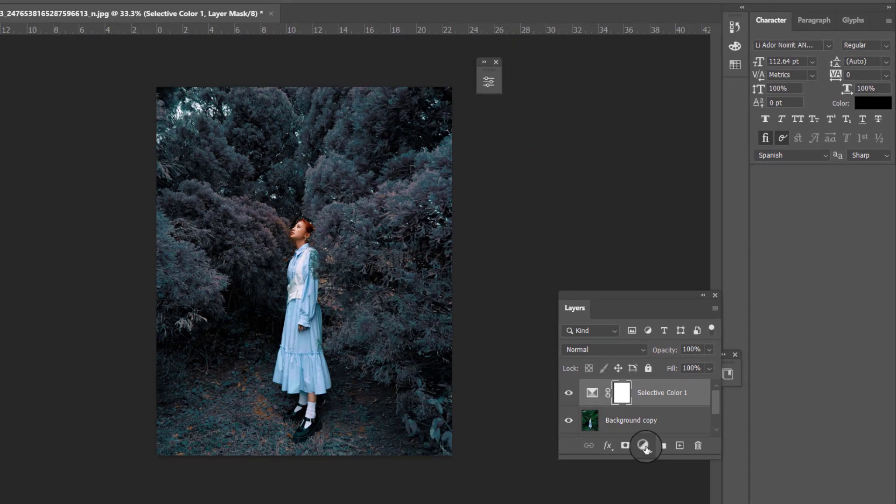
Add a Curves adjustment layer above the Selective Color layer and move its settings away from the subject
left_click(644, 446)
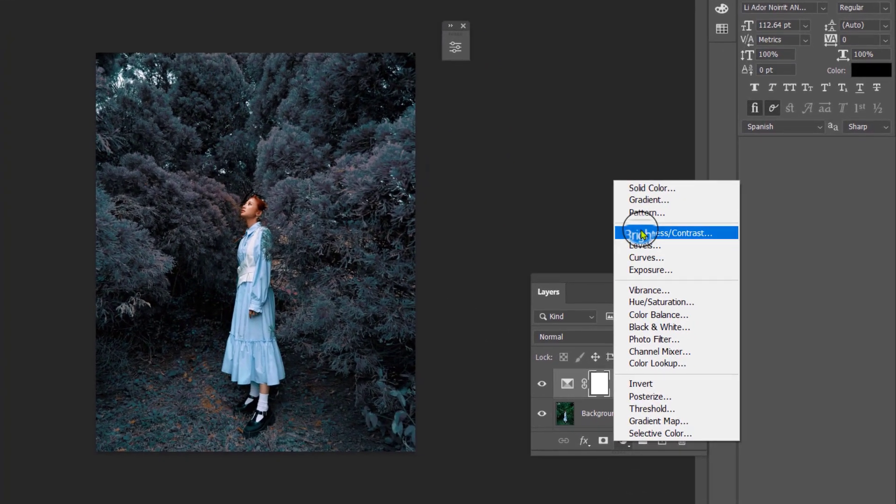
left_click(645, 257)
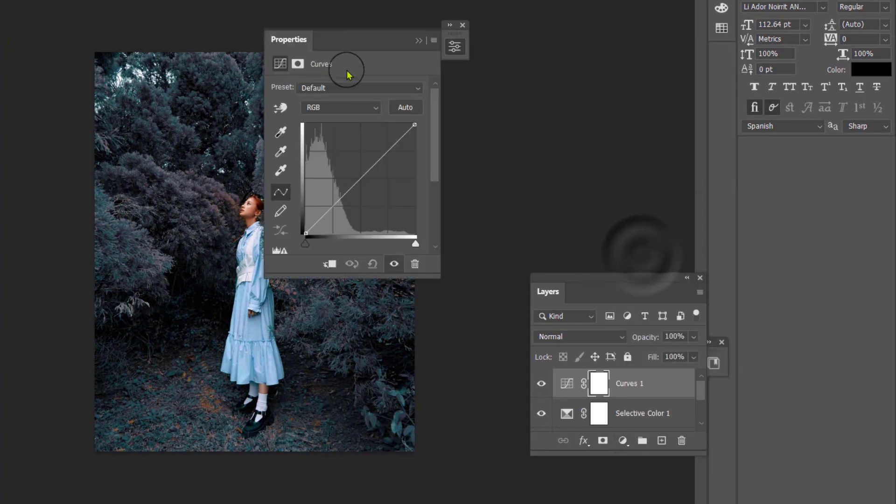
left_click_drag(357, 41, 574, 95)
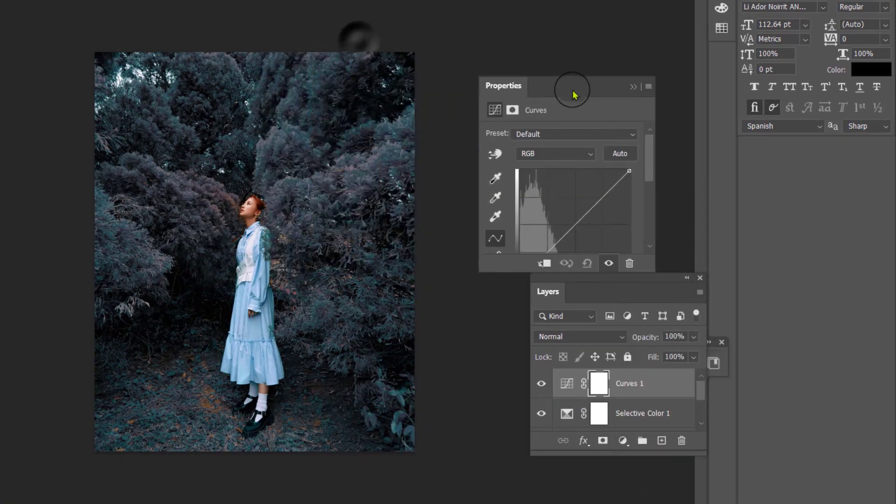
key("ctrl+plus")
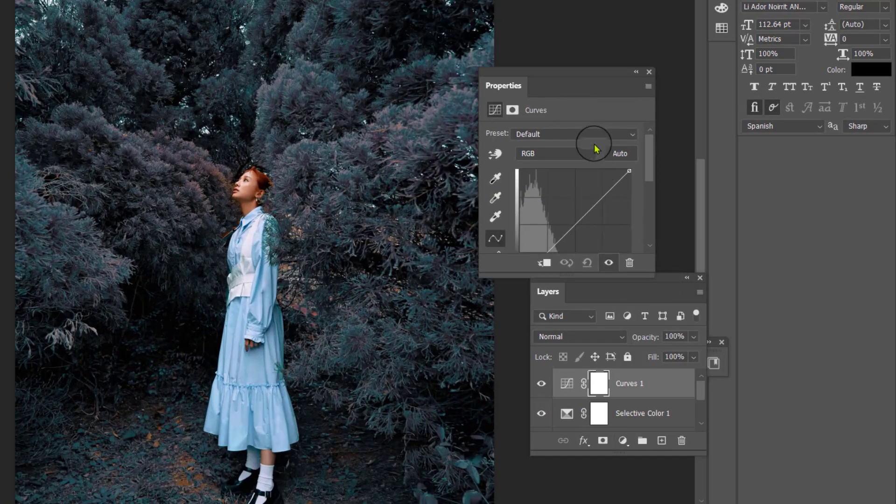
Darken the photo's shadows by shifting the black point of the RGB curve slightly inward, then collapse the Curves settings
left_click_drag(627, 173, 625, 177)
scroll(568, 194, "down", 2)
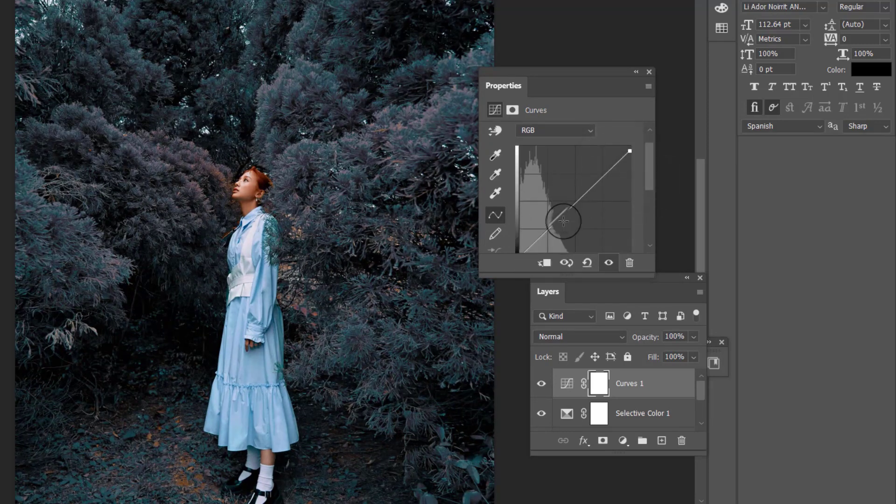
left_click_drag(520, 244, 526, 243)
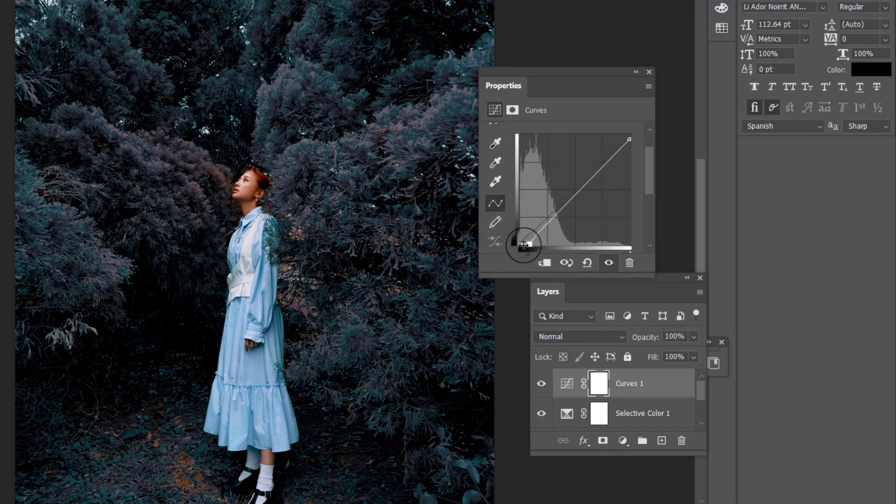
double_click(637, 73)
key("ctrl+minus")
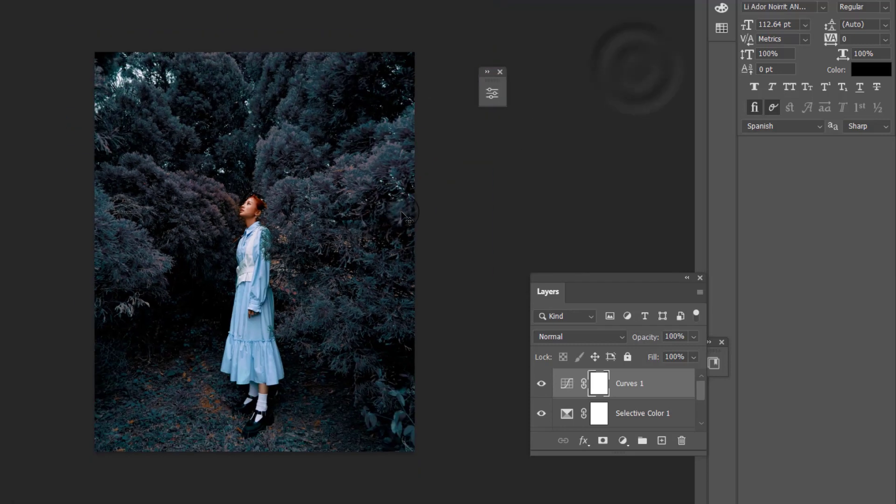
key("ctrl+plus")
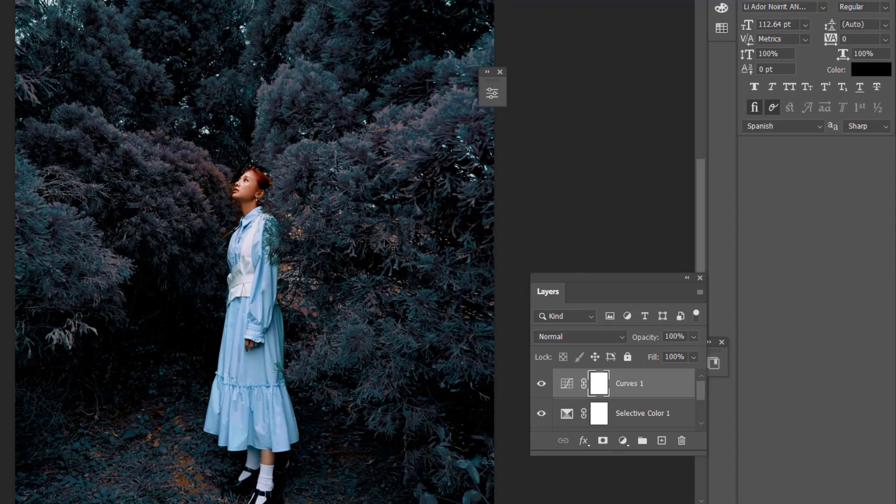
key("ctrl+minus")
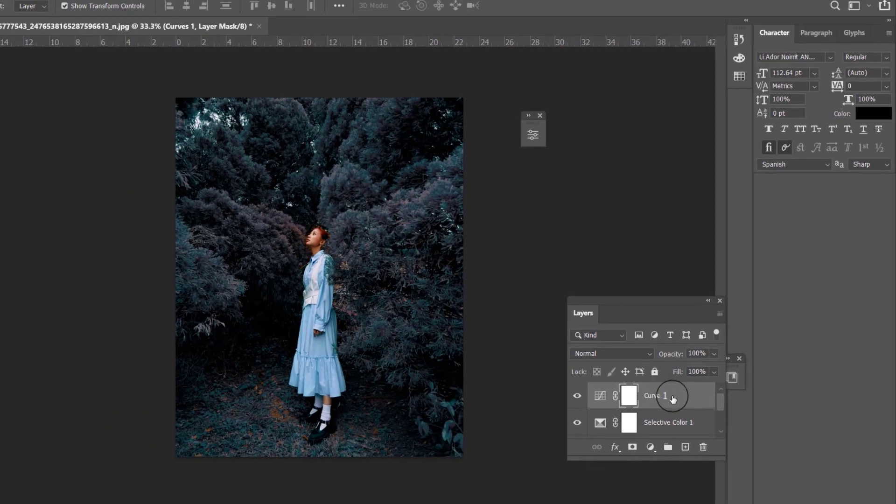
Enlarge the Layers panel to show all four layers and move it beside the photo
scroll(644, 398, "down", 2)
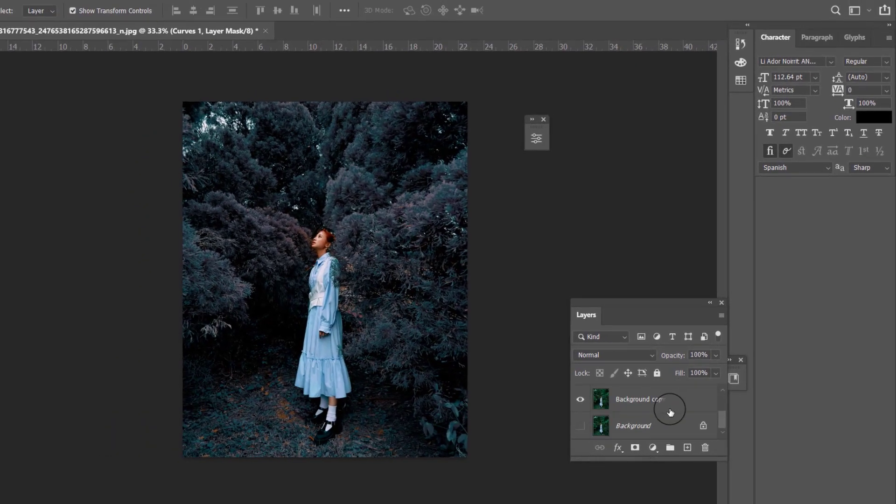
scroll(614, 390, "up", 1)
scroll(645, 403, "down", 1)
scroll(644, 416, "up", 1)
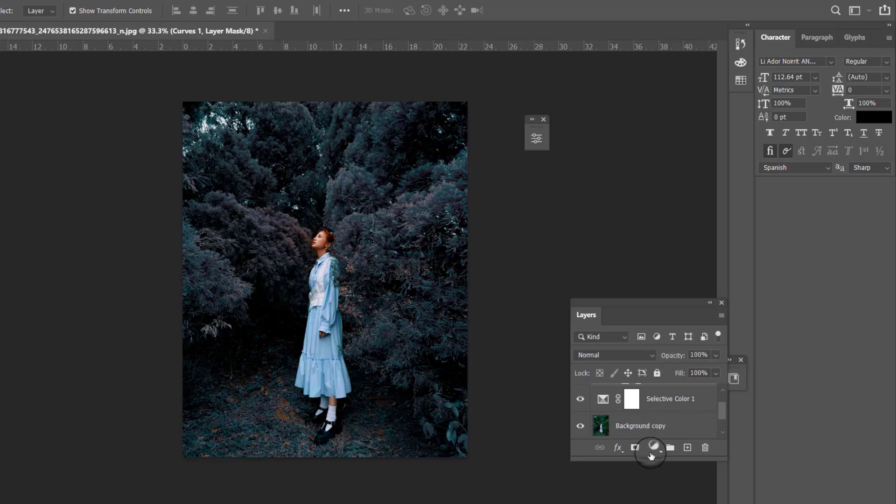
left_click_drag(651, 461, 651, 502)
left_click_drag(654, 301, 609, 203)
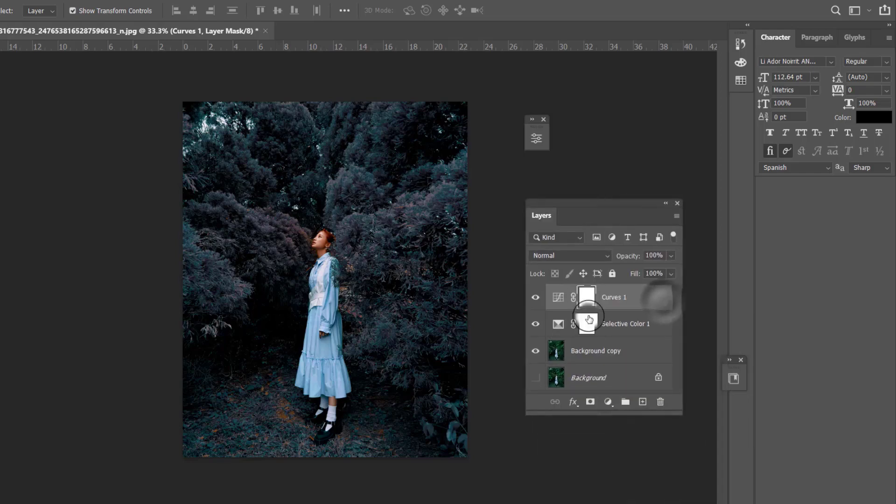
Compare the original and graded photo by toggling the Curves and Selective Color layers, leaving both visible
left_click(536, 323)
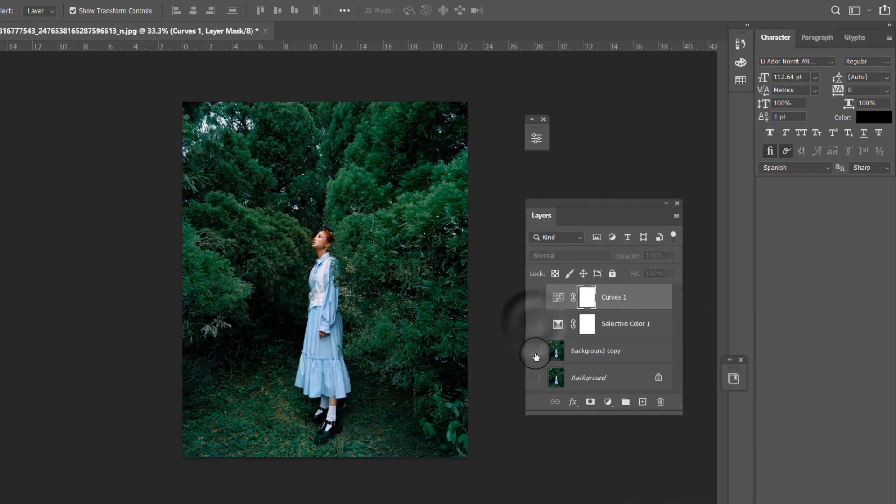
left_click(535, 351)
left_click(542, 348)
left_click(542, 321)
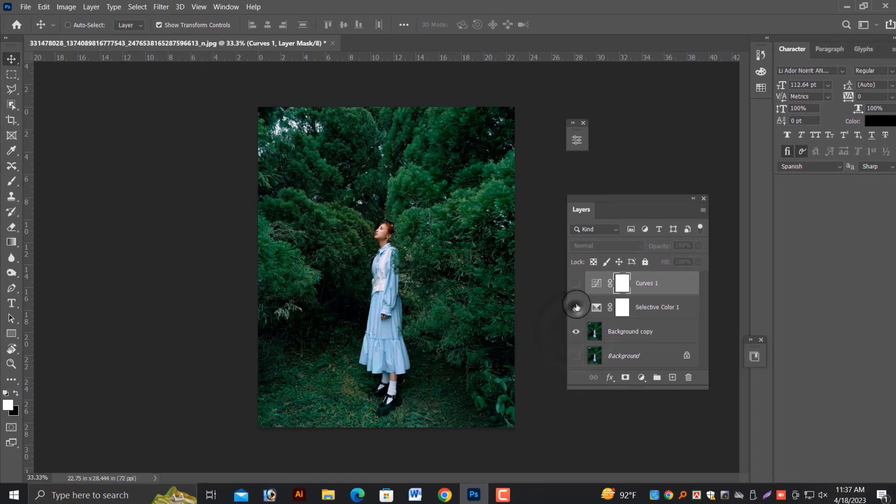
left_click(545, 296)
left_click(579, 284)
left_click(578, 307)
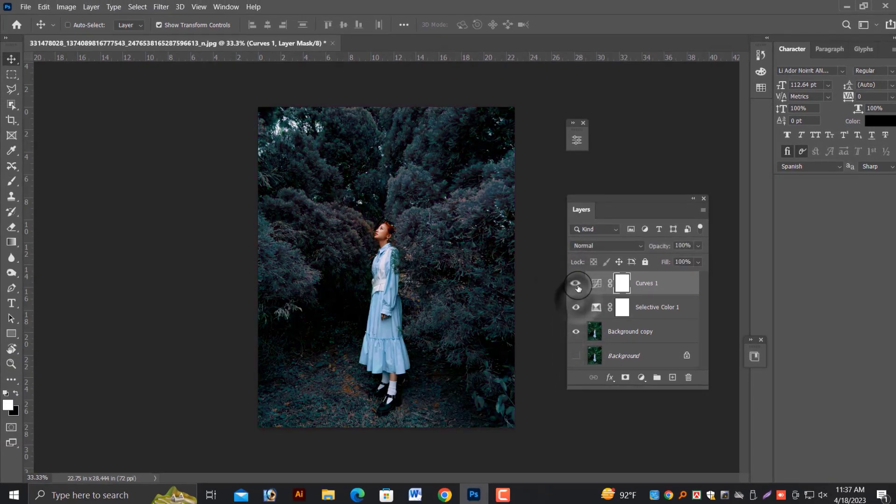
left_click(579, 290)
left_click(579, 291)
left_click(576, 308)
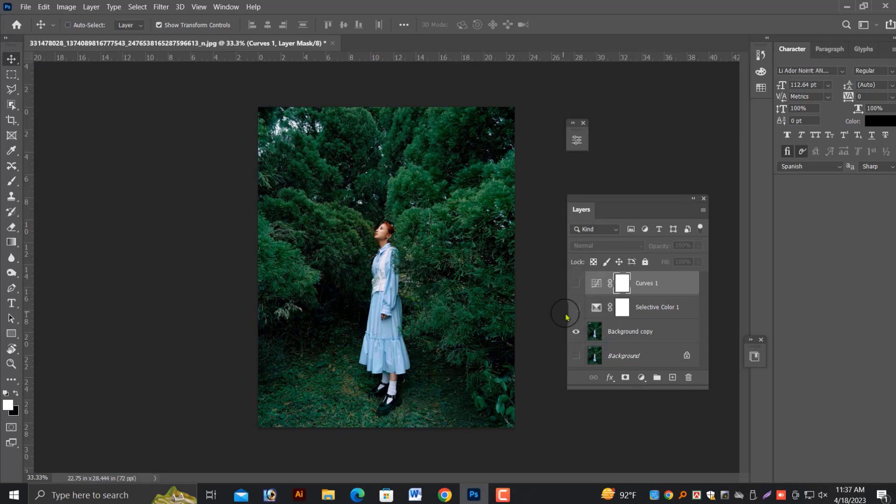
left_click(577, 307)
left_click(577, 283)
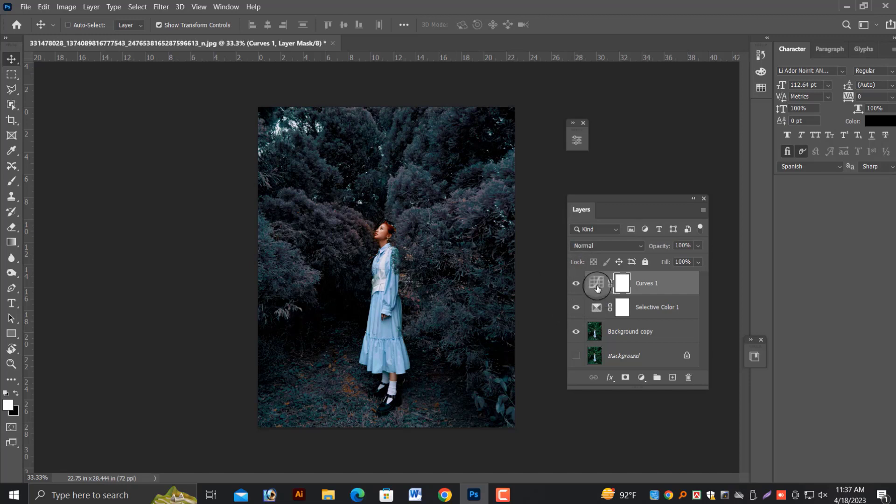
Reopen the Curves layer's settings to examine its curve and black point
double_click(596, 284)
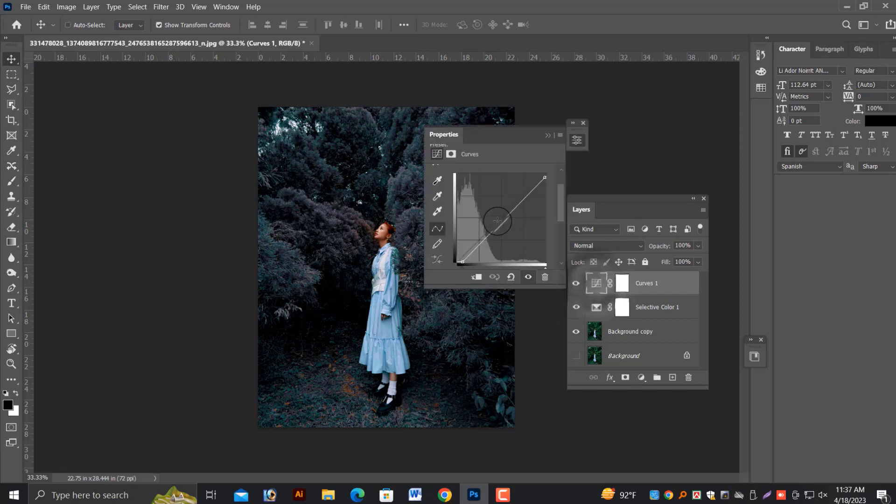
left_click(474, 253)
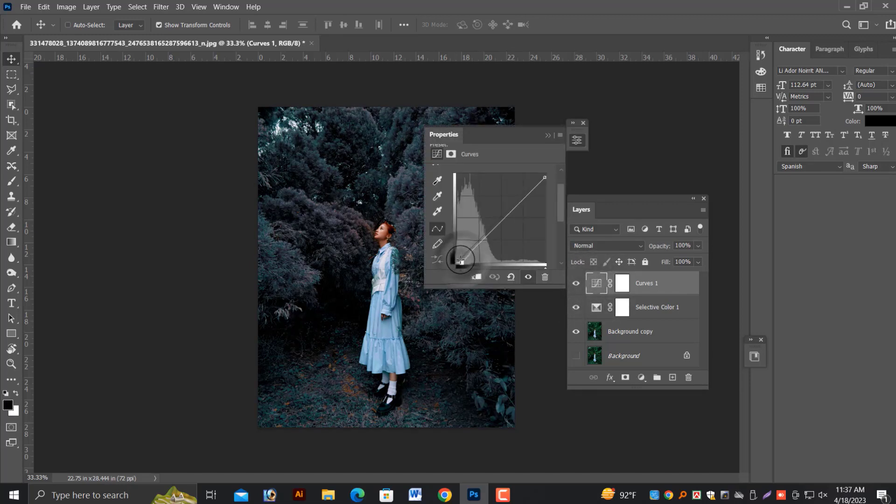
left_click(547, 136)
left_click(642, 286)
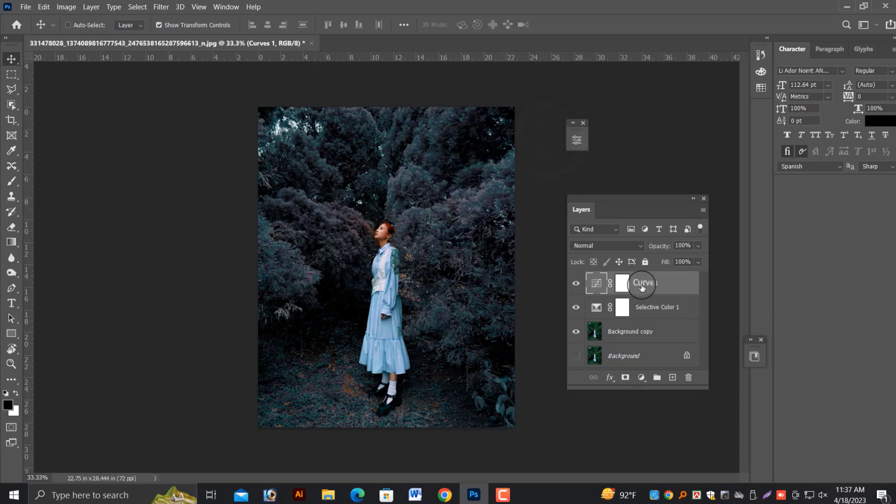
Try merging only the Curves 1 and Selective Color 1 adjustment layers, and undo the merge
left_click(666, 311, "shift")
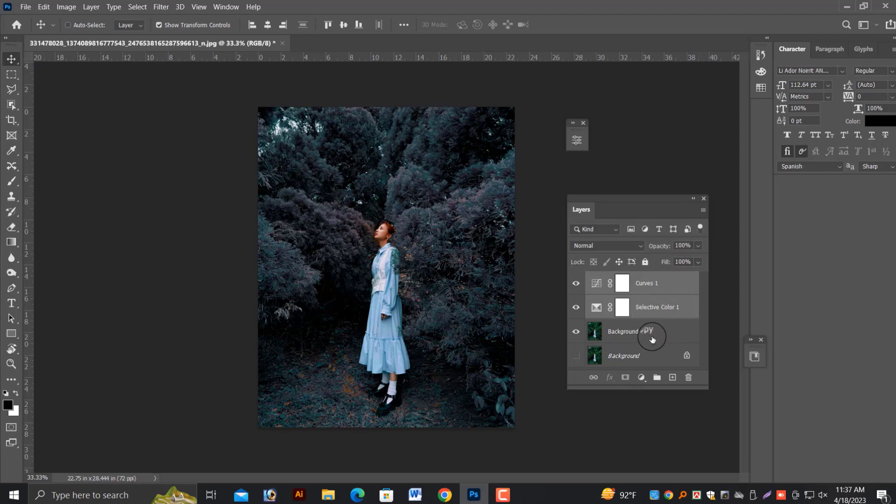
right_click(654, 283)
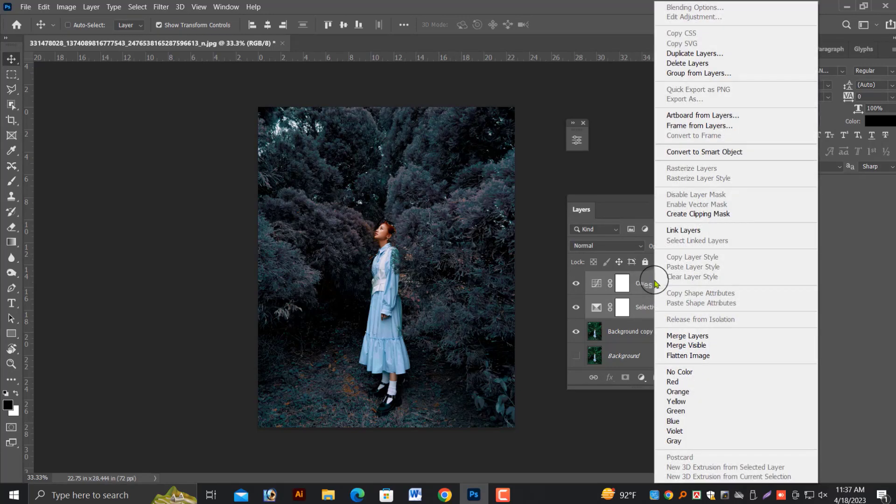
left_click(670, 335)
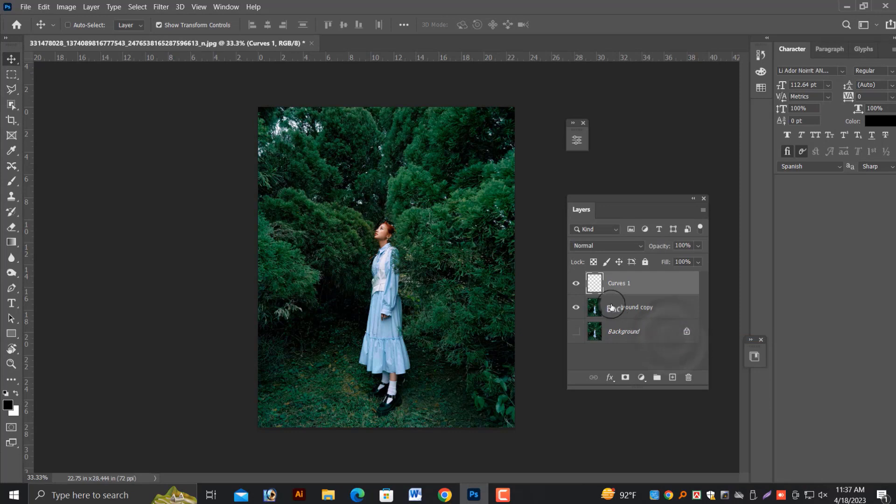
left_click(577, 286)
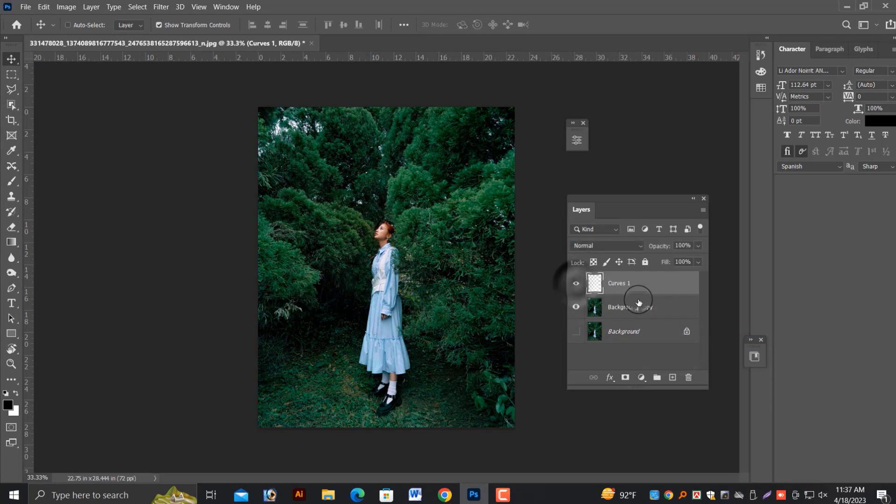
key("ctrl+z")
key("ctrl+z")
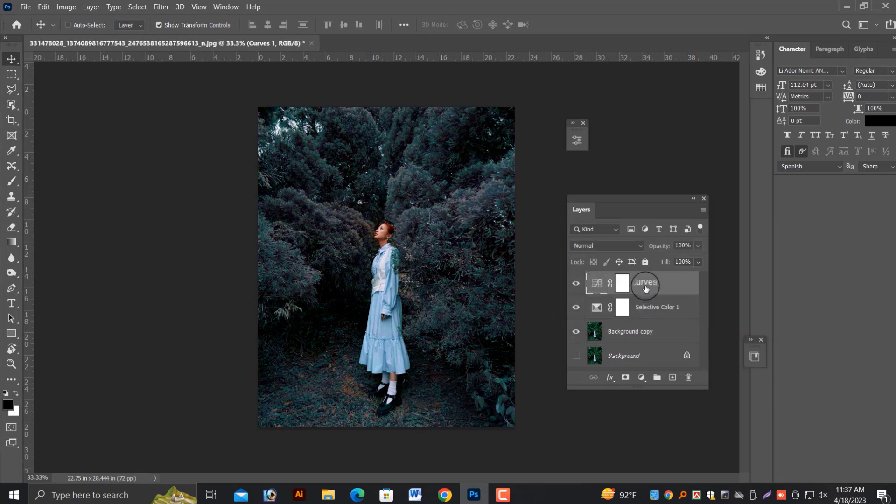
Merge the Curves 1, Selective Color 1 and Background copy layers into a single graded layer
left_click(658, 310, "ctrl")
left_click(651, 332, "ctrl")
right_click(652, 332)
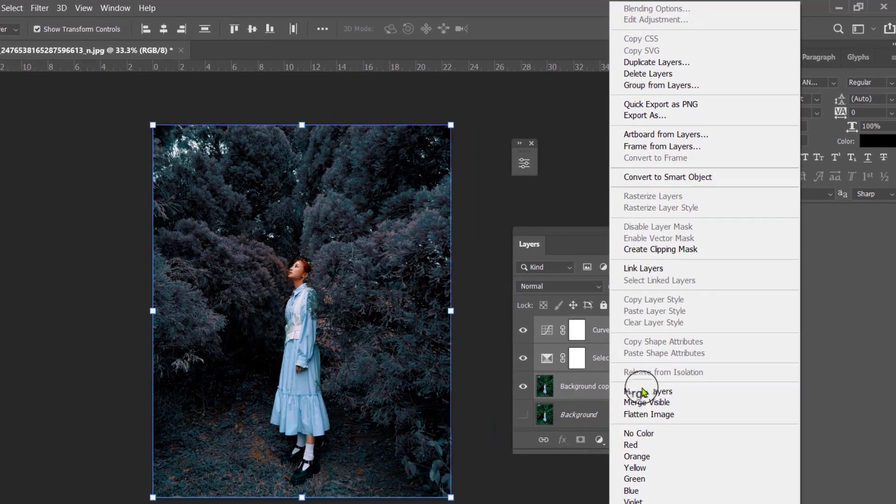
left_click(643, 392)
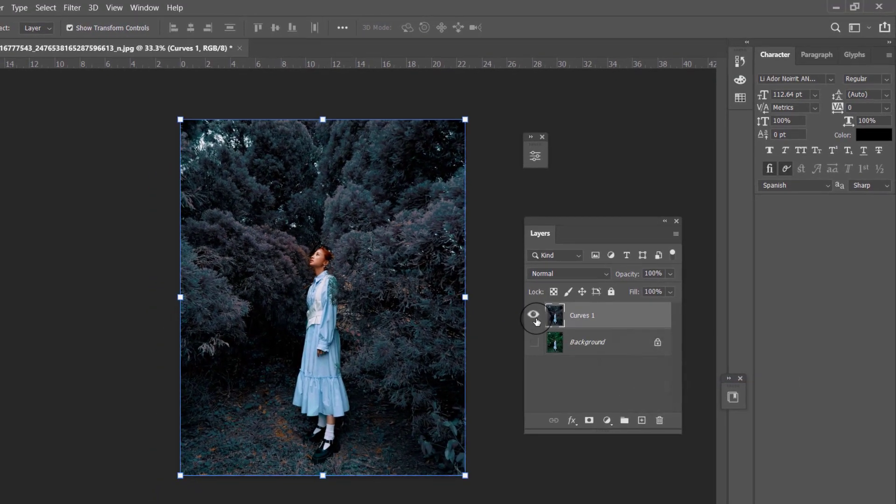
Show the Background layer and compare it with the merged layer by toggling visibility, leaving both layers visible
left_click(536, 318)
left_click_drag(537, 322, 534, 343)
left_click(535, 320)
left_click(535, 320)
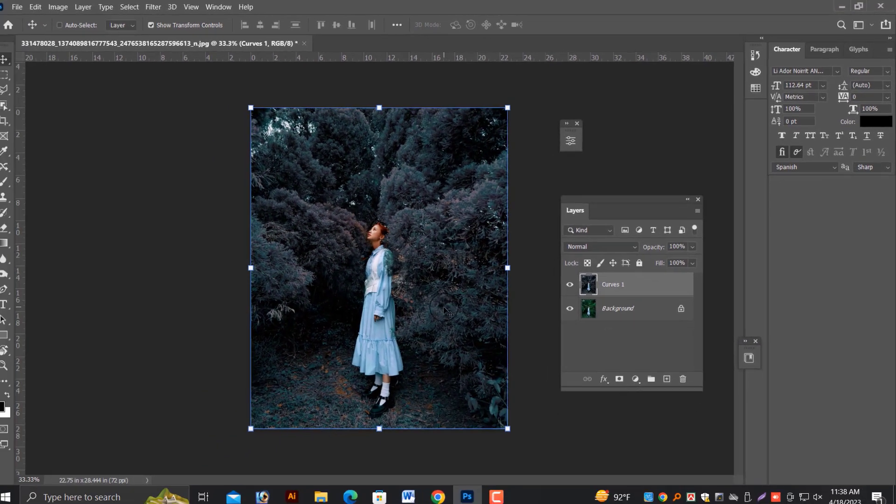
Open the merged layer in the Camera Raw Filter and expand its Basic adjustments
scroll(344, 291, "up", 1)
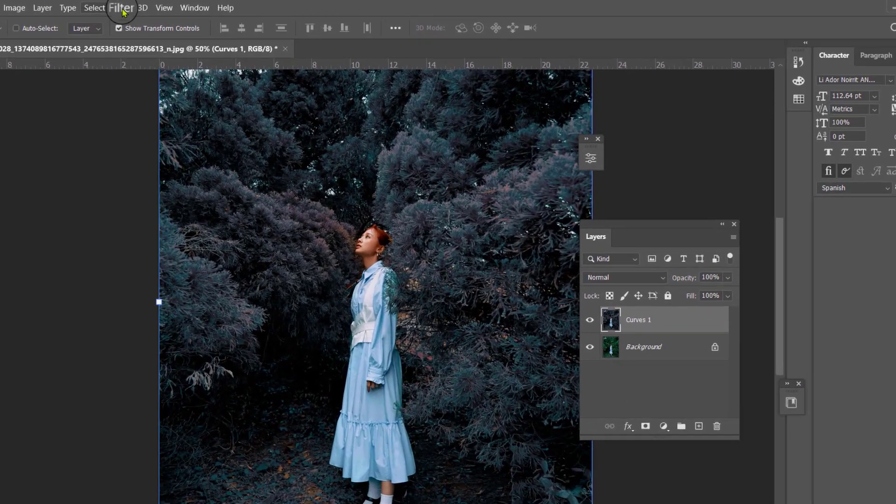
left_click(161, 7)
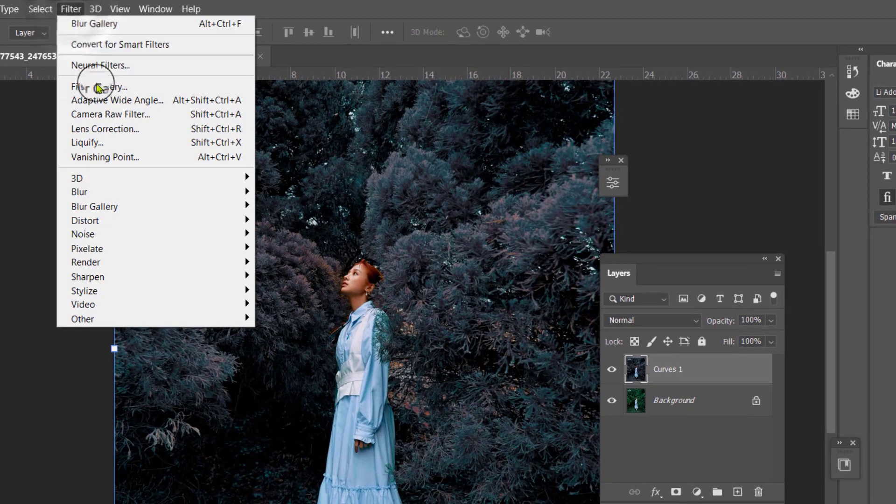
left_click(101, 117)
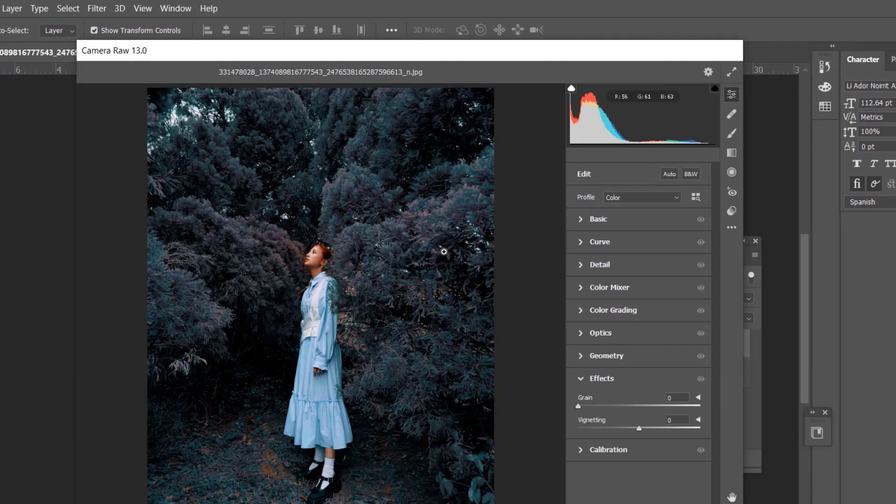
left_click(598, 219)
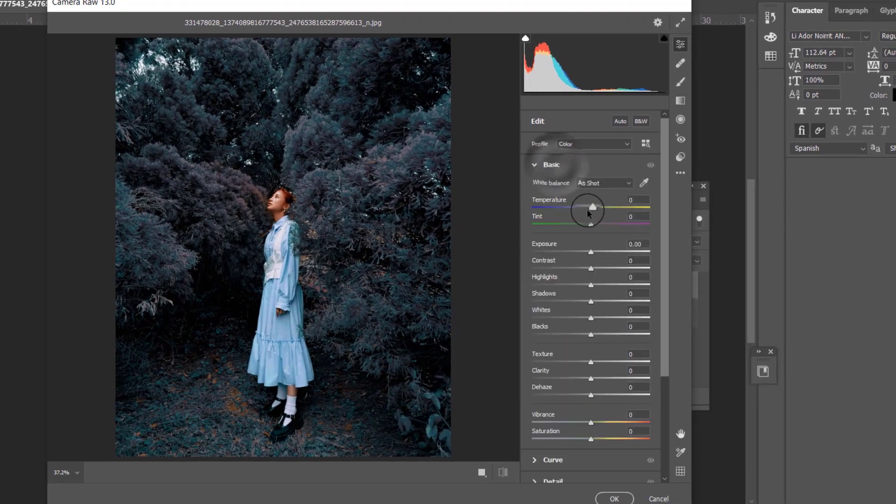
Set the white balance to Temperature -15 and Tint +9, and compare the result with the unfiltered photo
left_click_drag(587, 209, 597, 211)
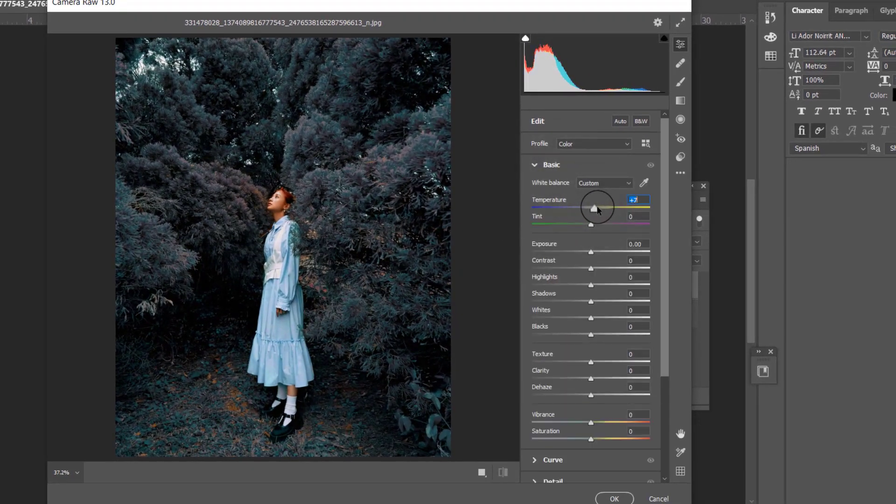
left_click(277, 205)
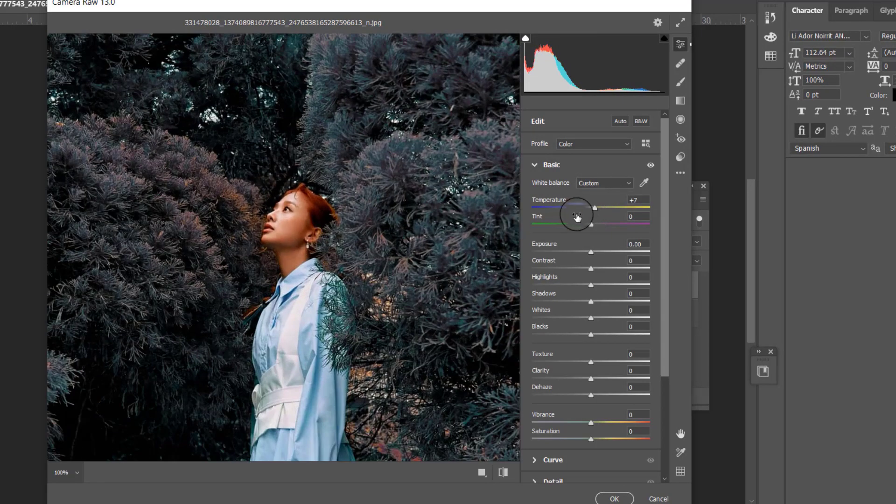
left_click_drag(592, 227, 584, 209)
left_click(456, 220)
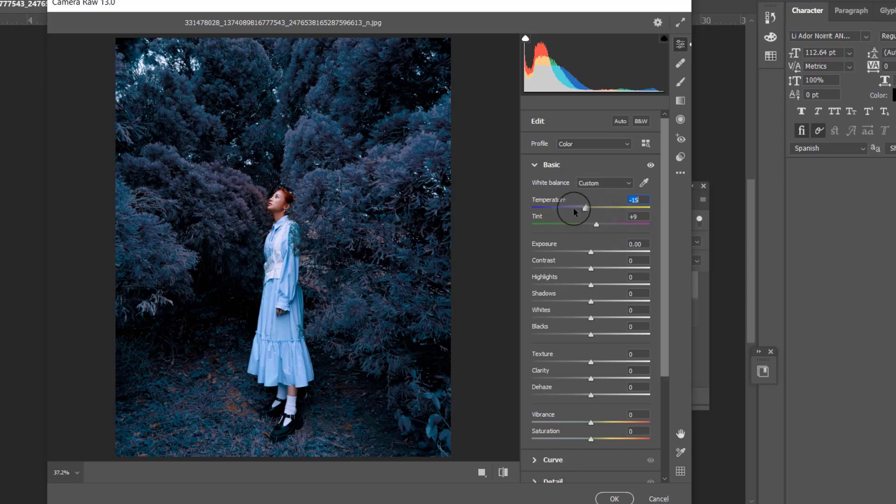
left_click(504, 473)
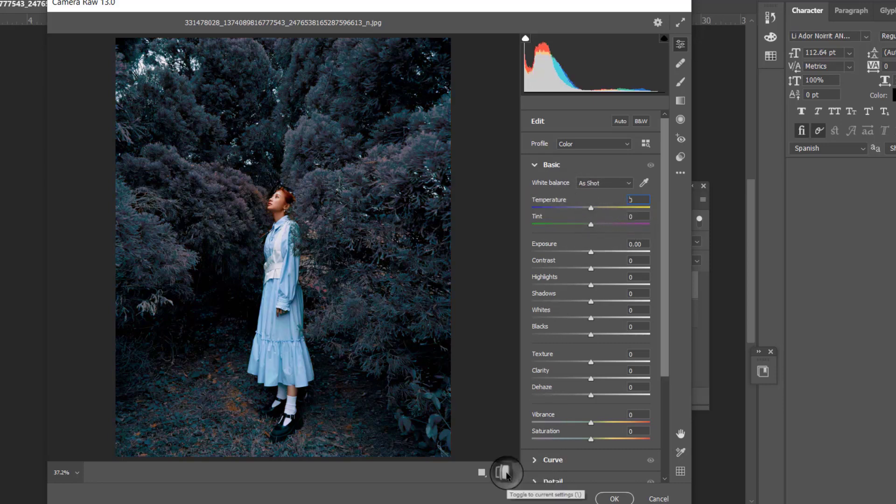
left_click(504, 473)
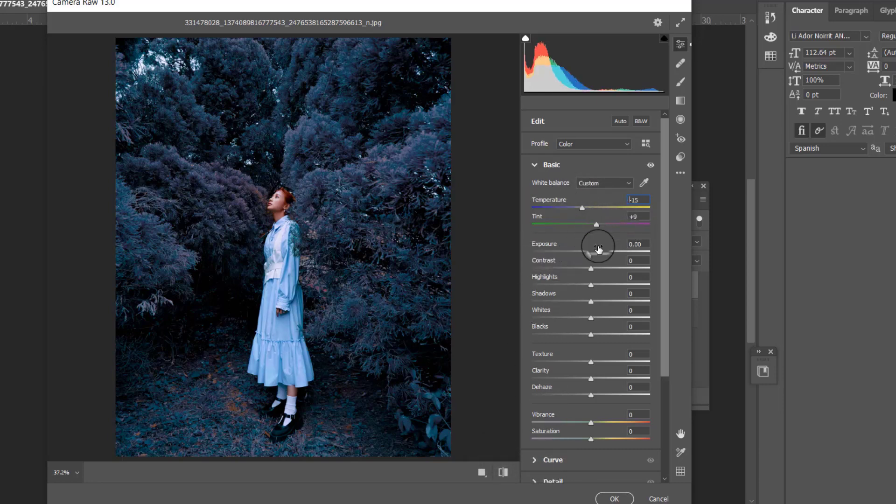
Set Exposure to +0.15, Contrast to -3, Highlights to +6, Shadows to +18 and Vibrance to +21
left_click_drag(591, 257, 593, 256)
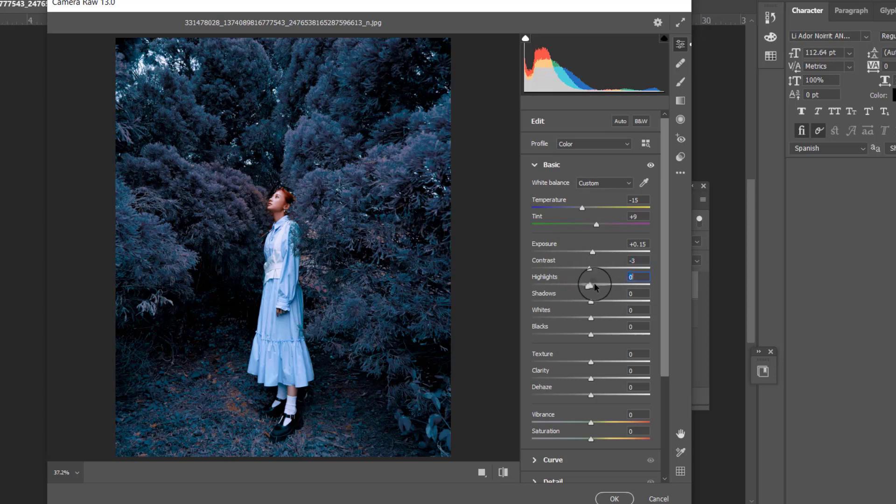
left_click_drag(595, 287, 601, 301)
scroll(581, 327, "down", 3)
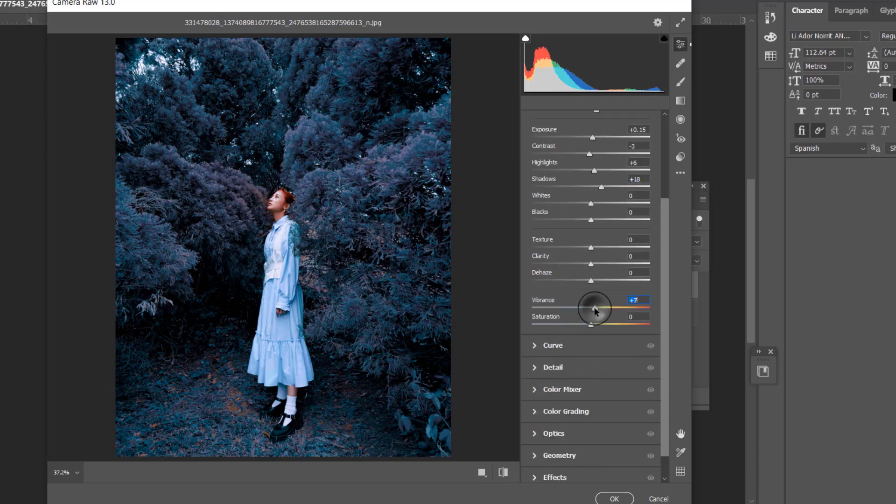
left_click_drag(595, 310, 591, 308)
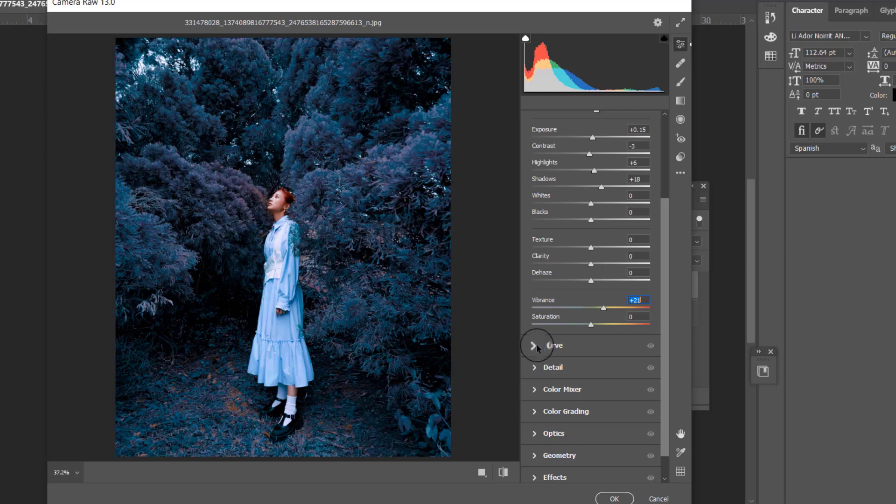
Add a Vignetting effect of -18, check it against the unfiltered photo, and apply the Camera Raw Filter
left_click(538, 478)
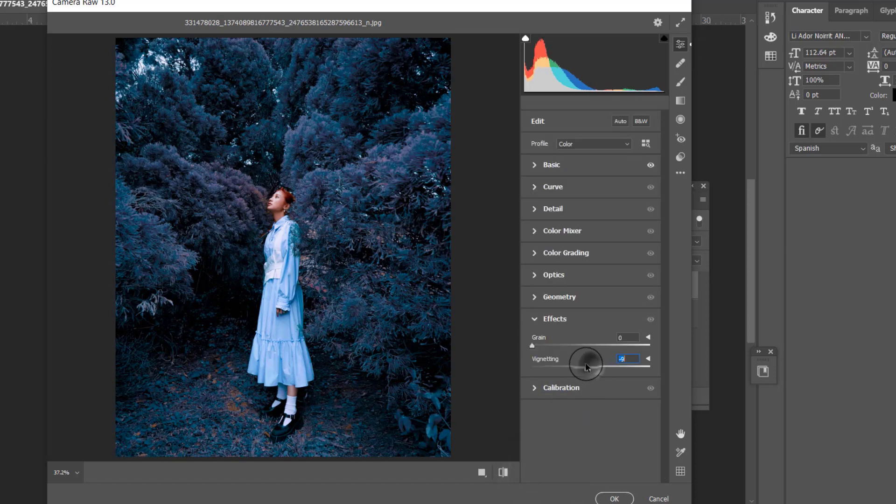
left_click_drag(585, 362, 582, 363)
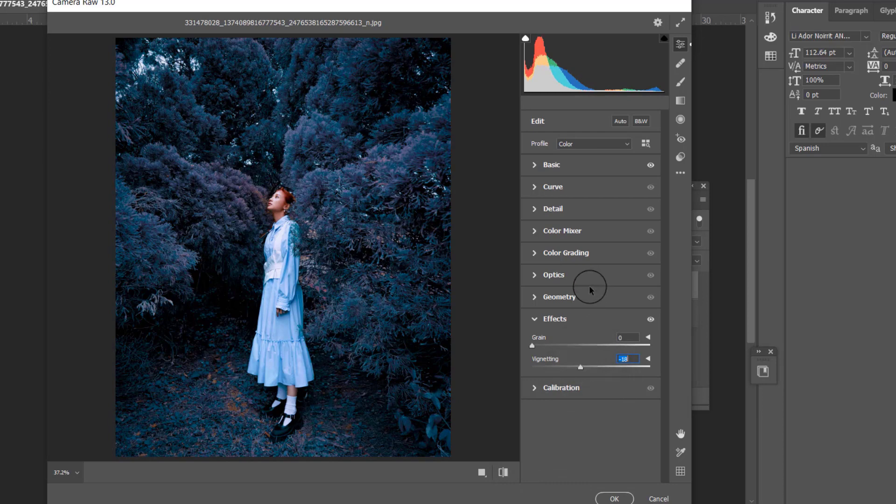
left_click(504, 472)
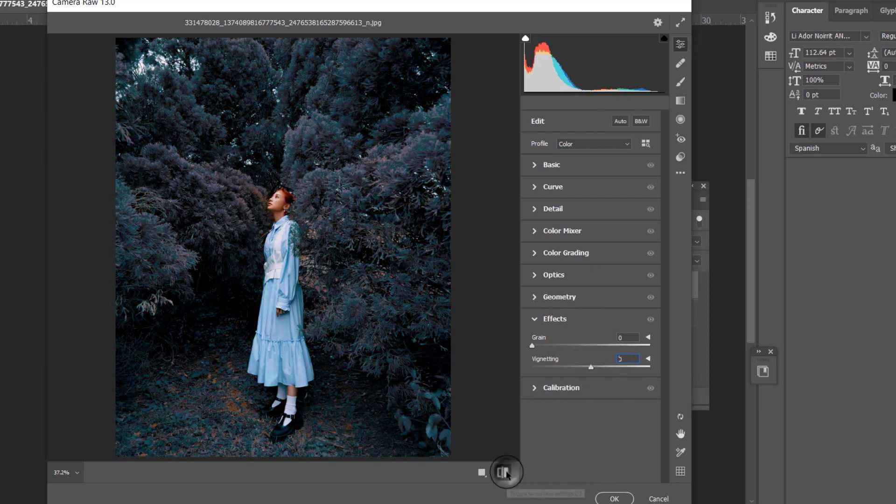
left_click(612, 498)
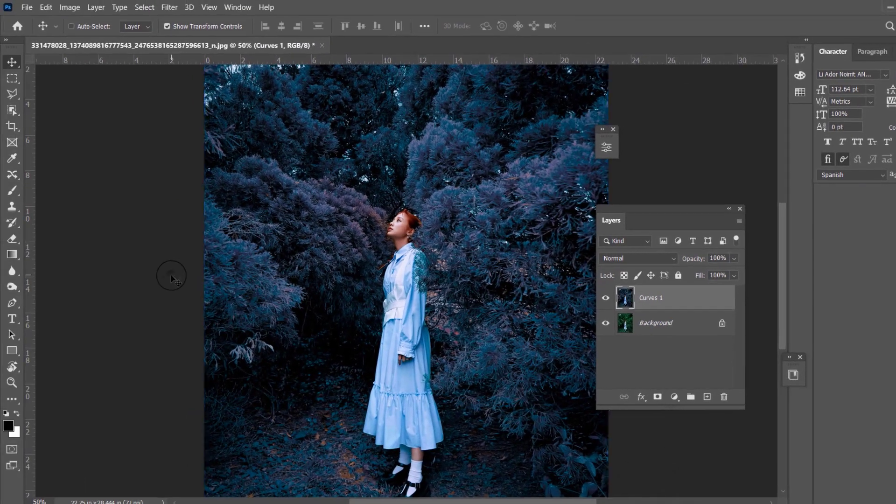
Compare the original and final graded photo by toggling the Curves 1 layer at different zoom levels, leaving it visible
key("ctrl+minus")
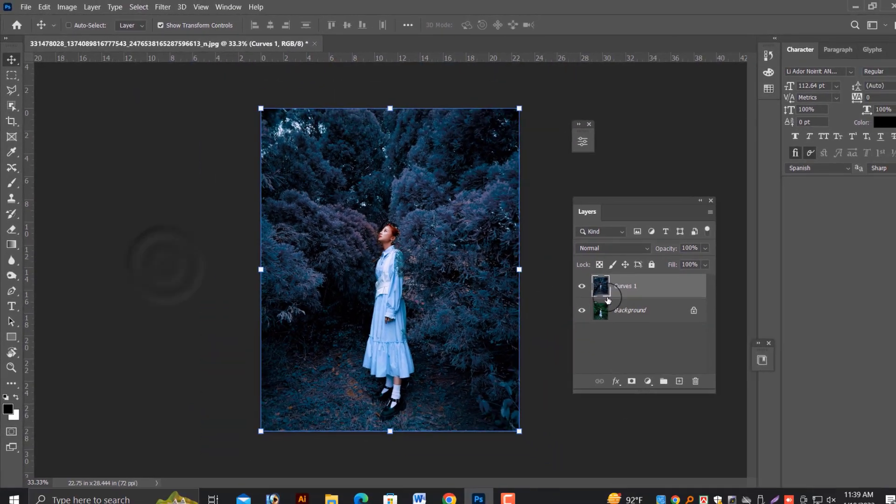
left_click(592, 294)
left_click(583, 288)
left_click(581, 288)
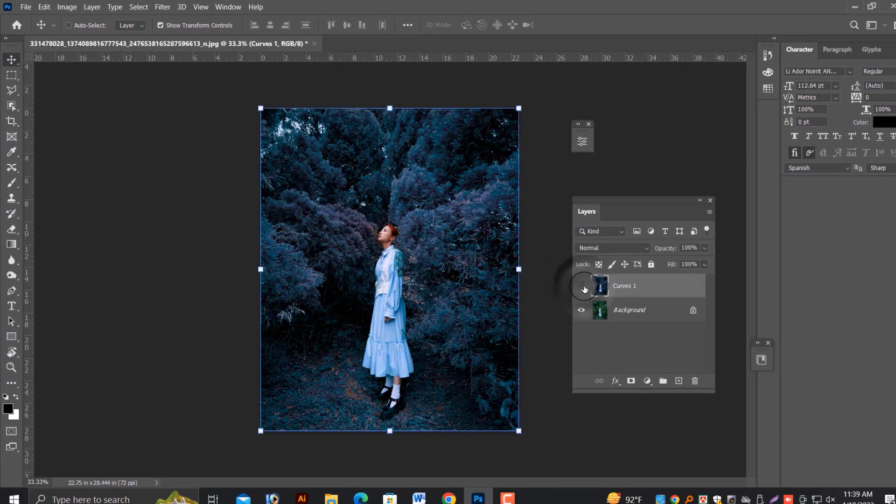
left_click(579, 289)
key("ctrl+plus")
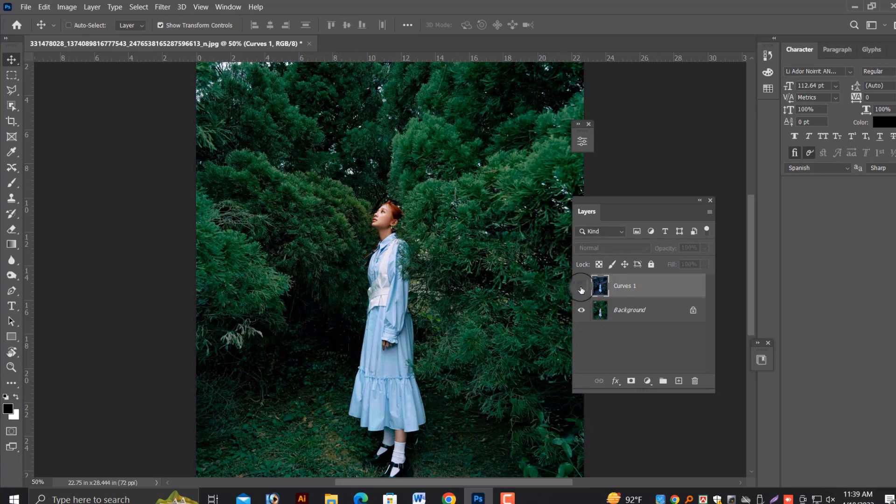
left_click(581, 287)
key("ctrl+minus")
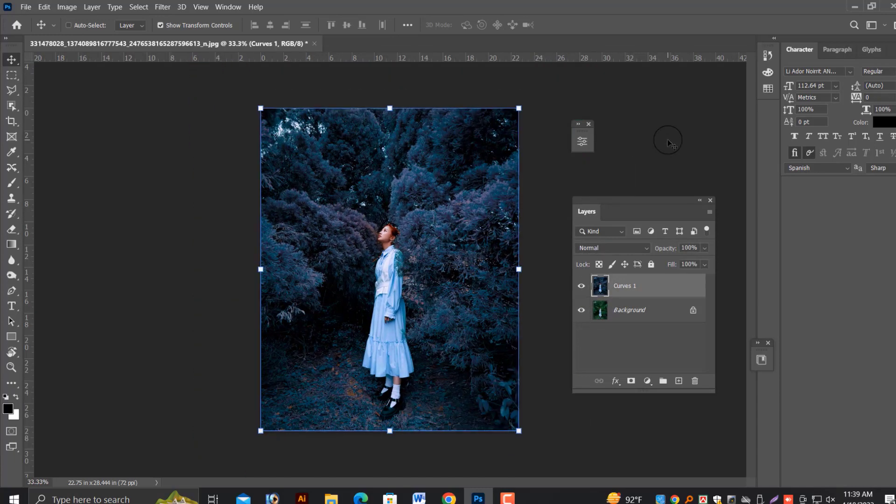